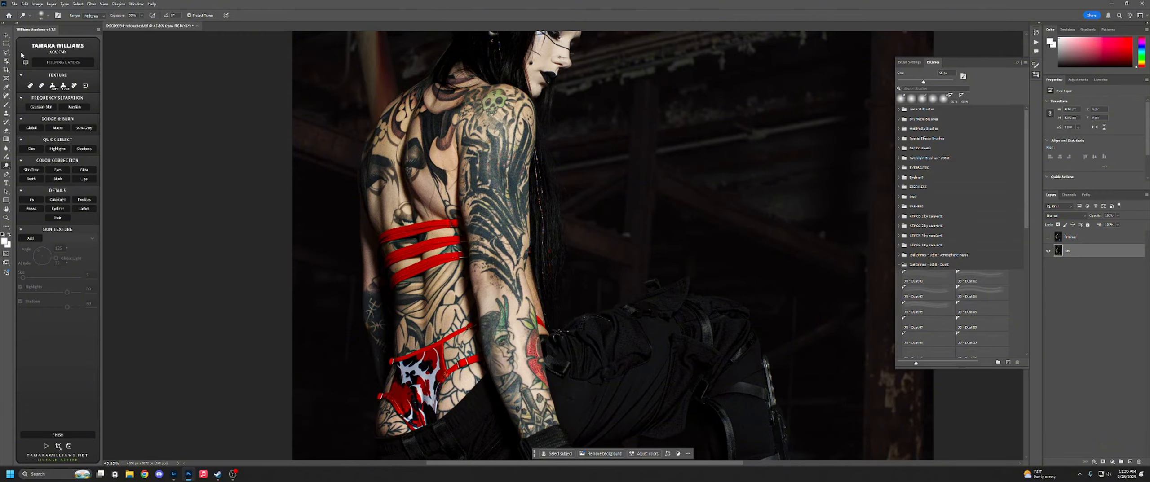
# Step: Try the highlights and skin quick selections, ending with a selection of the photo's shadows
pyautogui.click(57, 149)
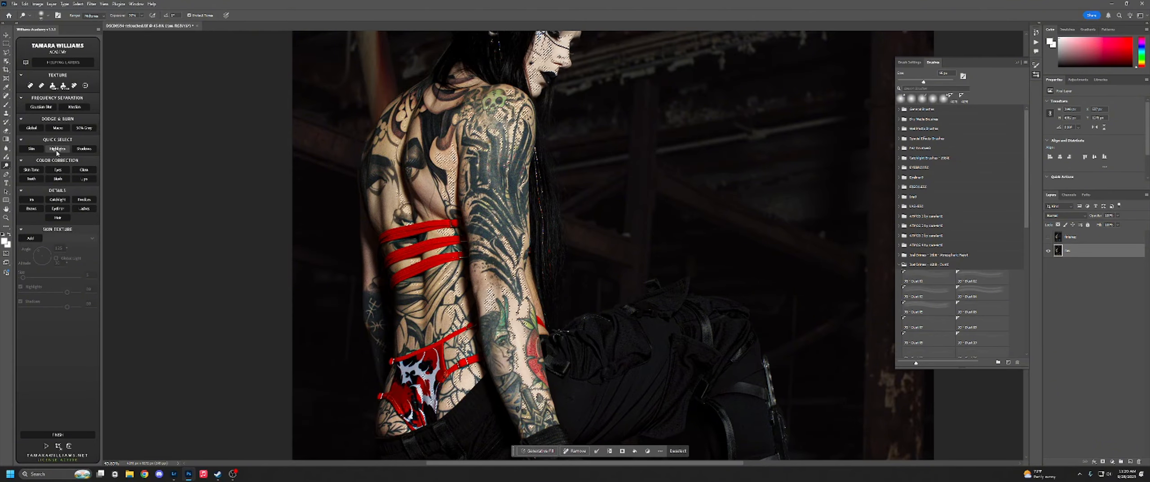
pyautogui.click(31, 150)
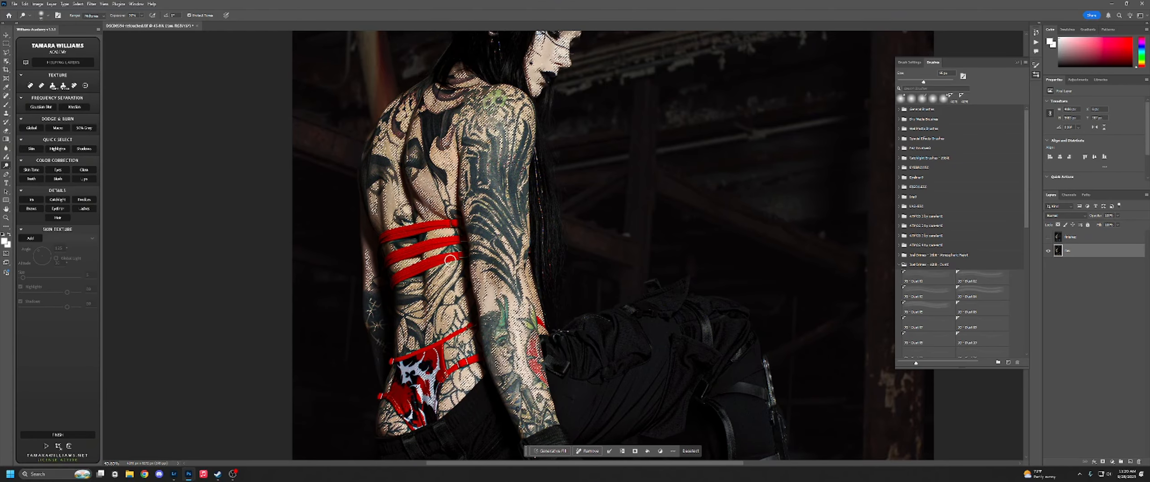
pyautogui.click(89, 152)
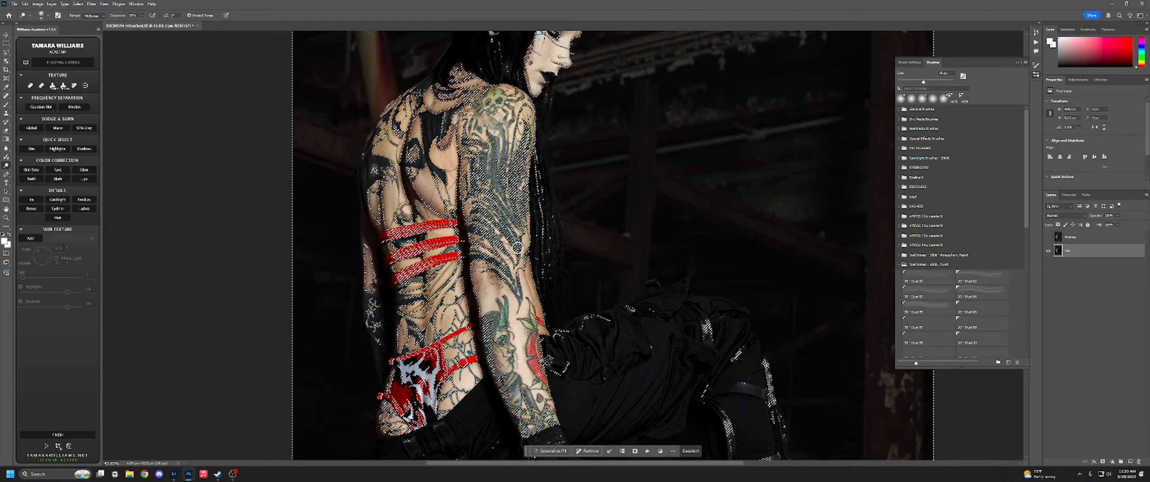
pyautogui.scroll(3, 530, 172)
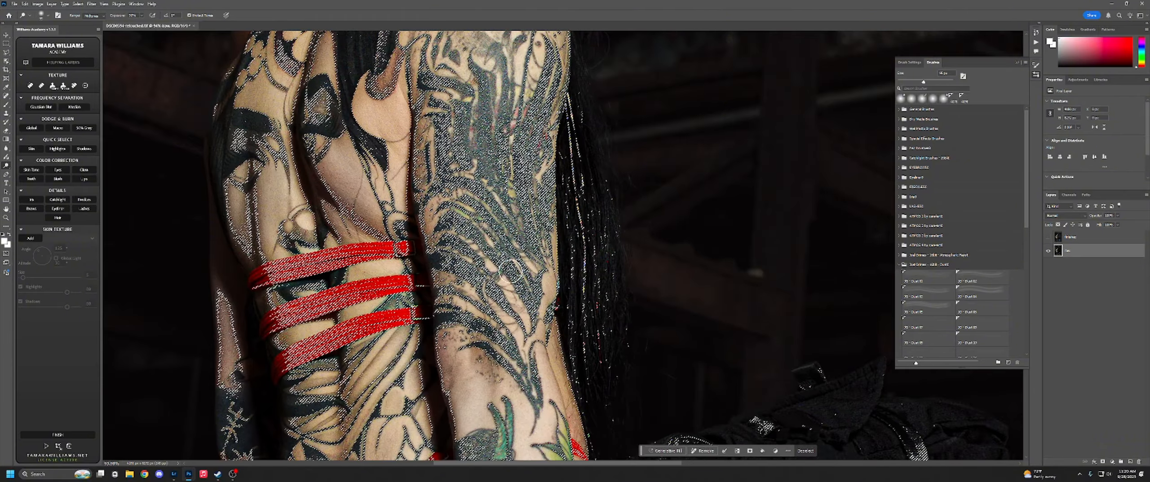
pyautogui.scroll(-4, 524, 87)
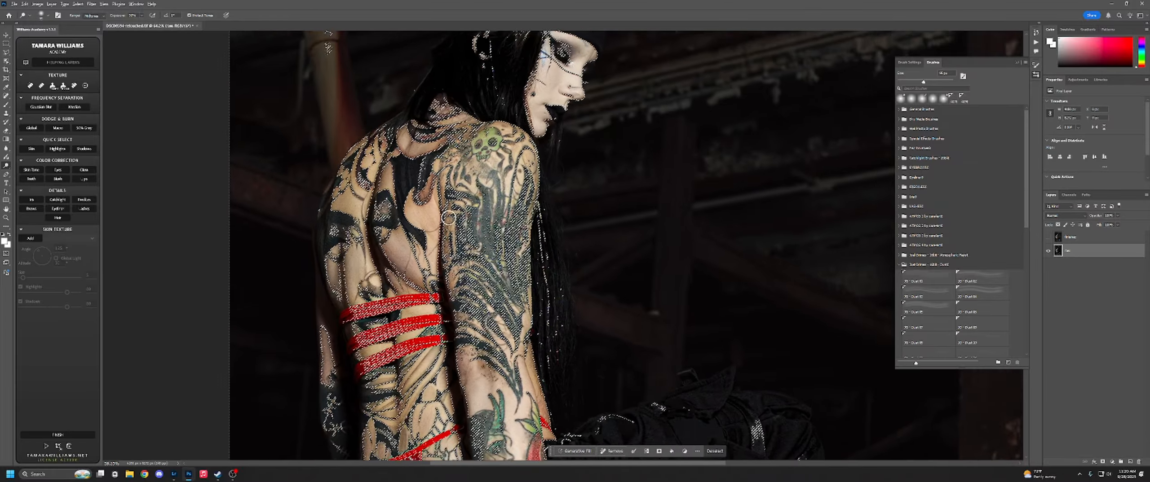
pyautogui.scroll(-1, 454, 160)
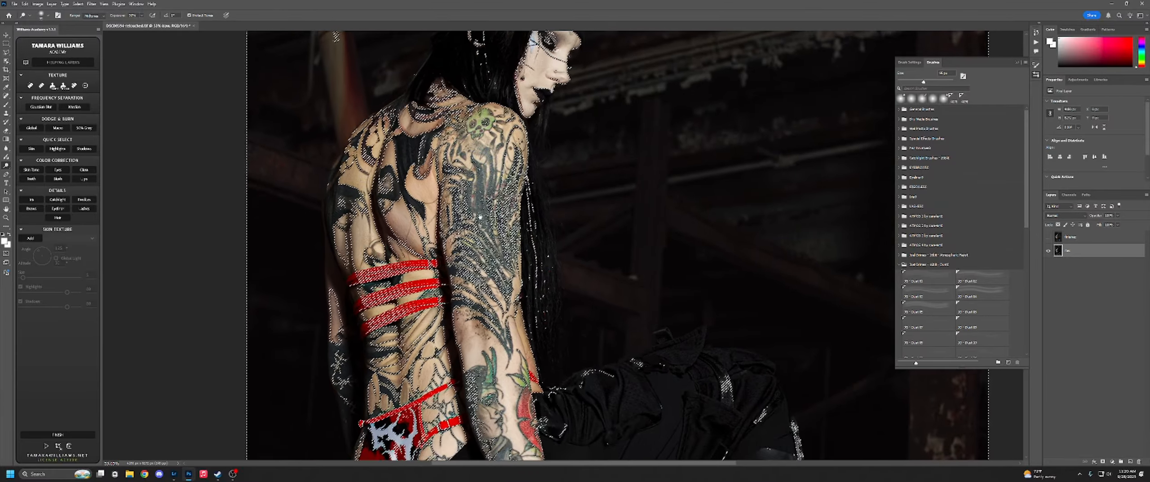
# Step: Burn the tattoos on the upper arm through the shadow selection with a large soft brush, and deselect
pyautogui.rightClick(7, 166)
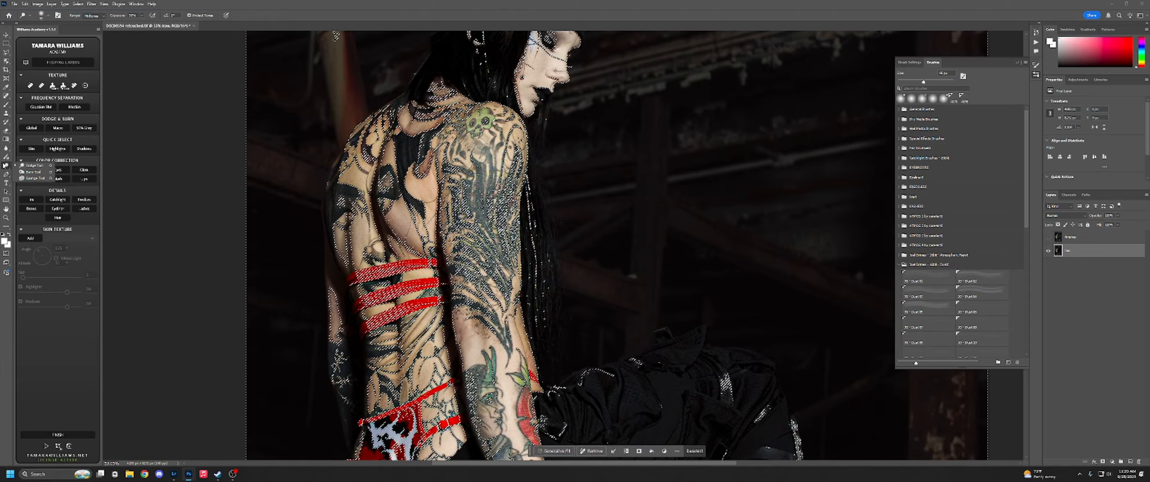
pyautogui.click(27, 172)
pyautogui.moveTo(537, 250); pyautogui.dragTo(474, 246)
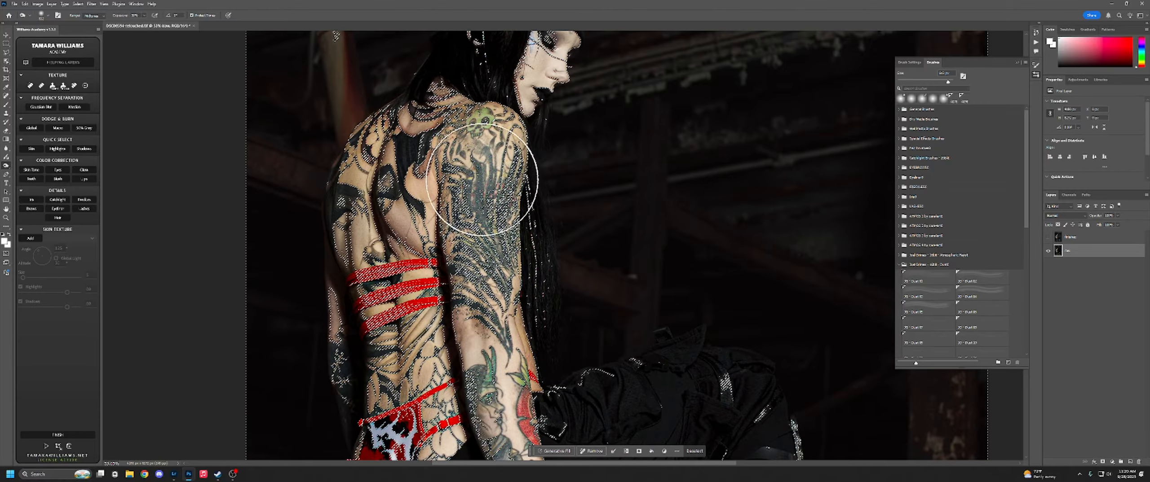
pyautogui.moveTo(482, 179); pyautogui.dragTo(481, 175)
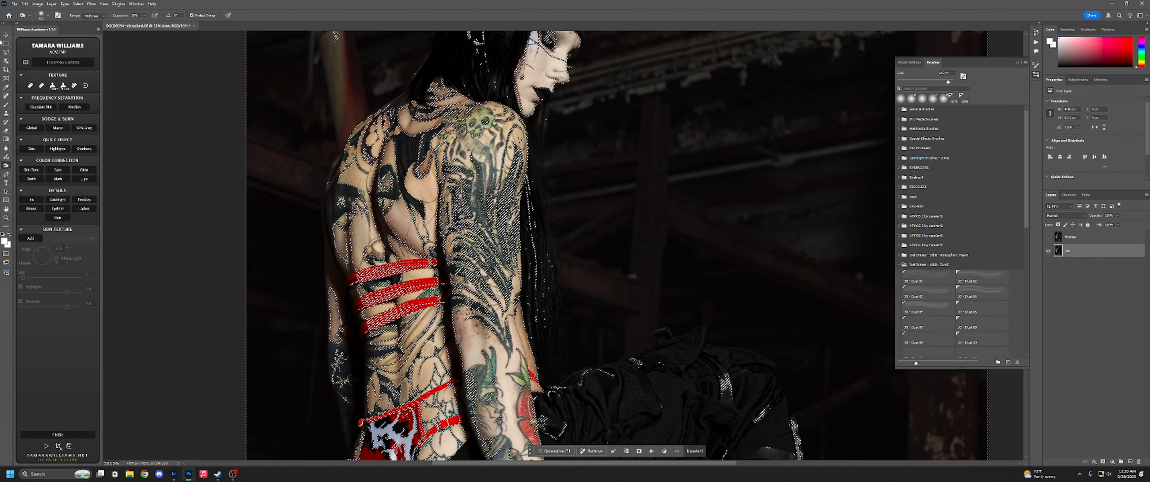
pyautogui.click(6, 43)
pyautogui.click(309, 136)
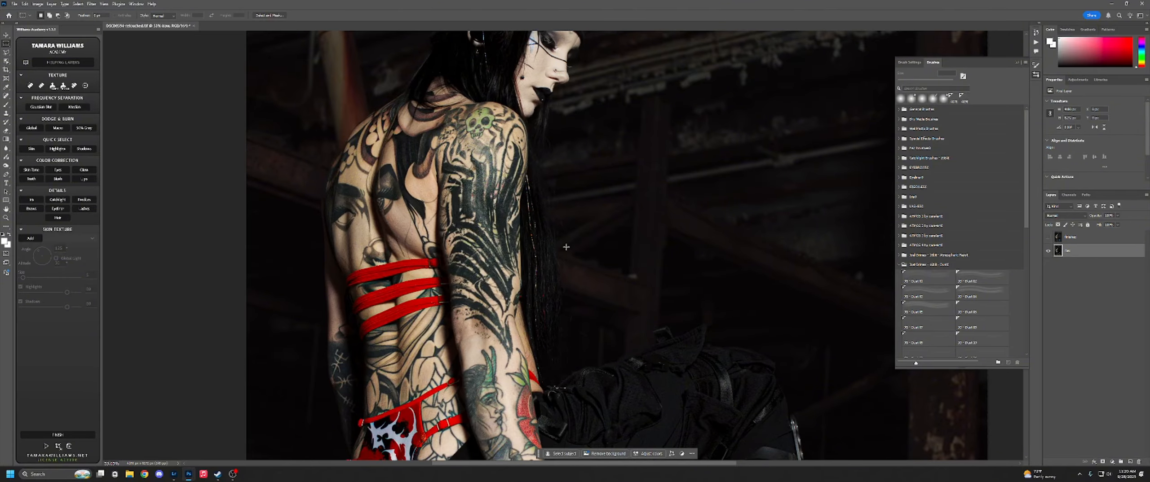
# Step: Toggle the visibility of the upper layer to compare the finished edit with the photo beneath it
pyautogui.click(1048, 237)
pyautogui.click(1048, 238)
pyautogui.click(1048, 237)
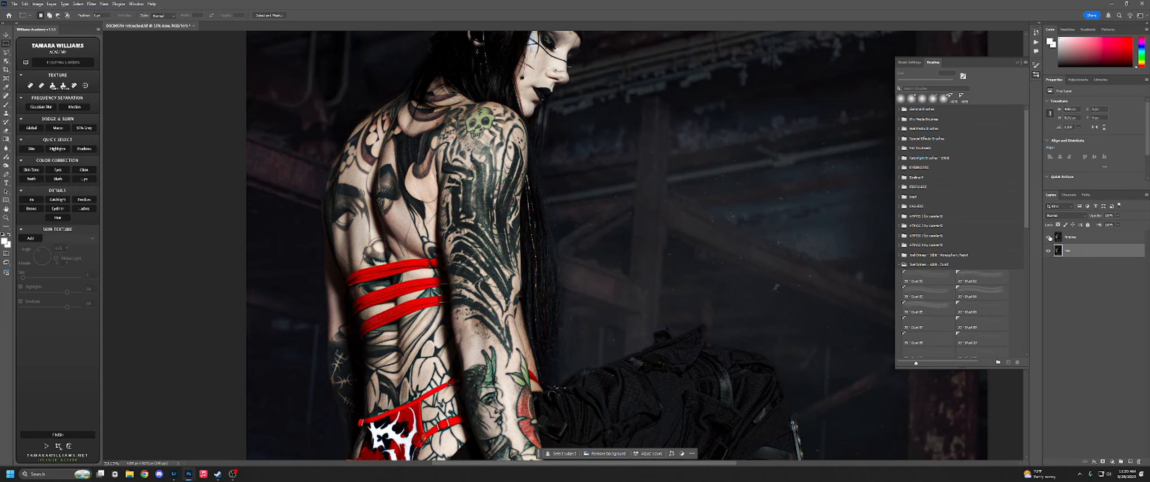
pyautogui.click(1049, 237)
pyautogui.click(1049, 238)
pyautogui.click(1048, 238)
pyautogui.click(1048, 237)
pyautogui.click(1049, 237)
pyautogui.click(1048, 238)
pyautogui.click(1049, 237)
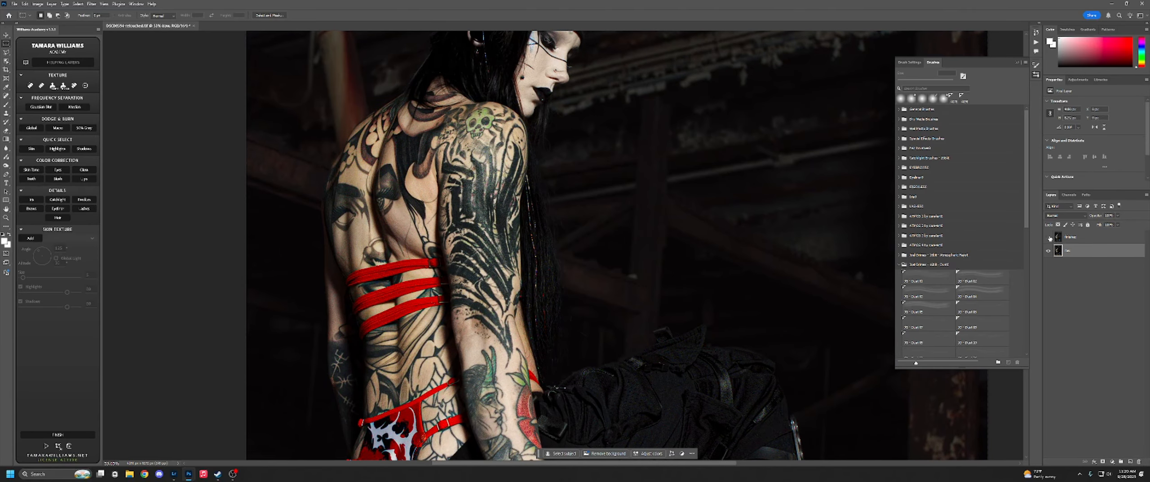
pyautogui.click(1048, 237)
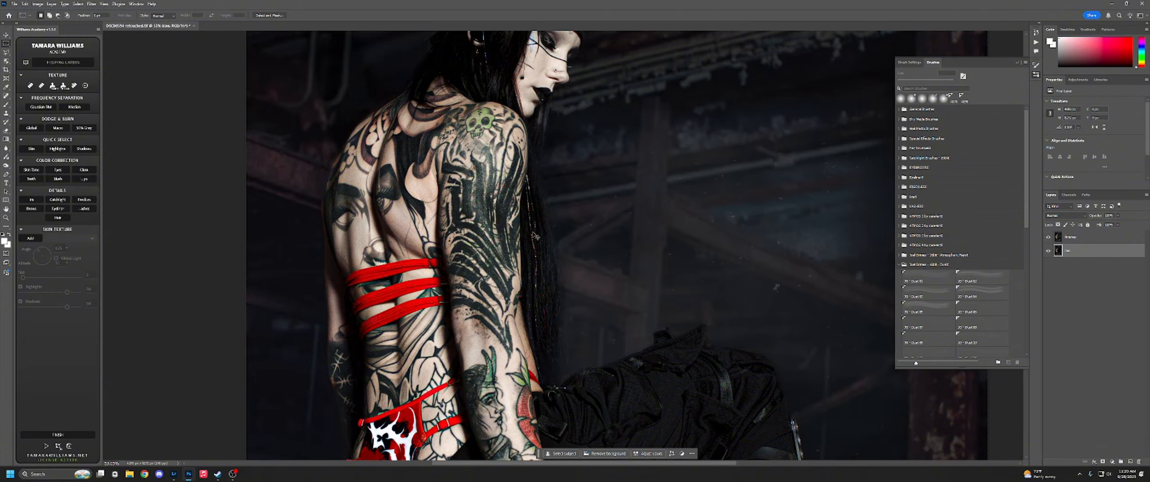
pyautogui.click(1049, 238)
pyautogui.click(1049, 238)
# Step: Switch to Lightroom, choose the unfinished version of the photo and send it to Photoshop for editing
pyautogui.click(175, 475)
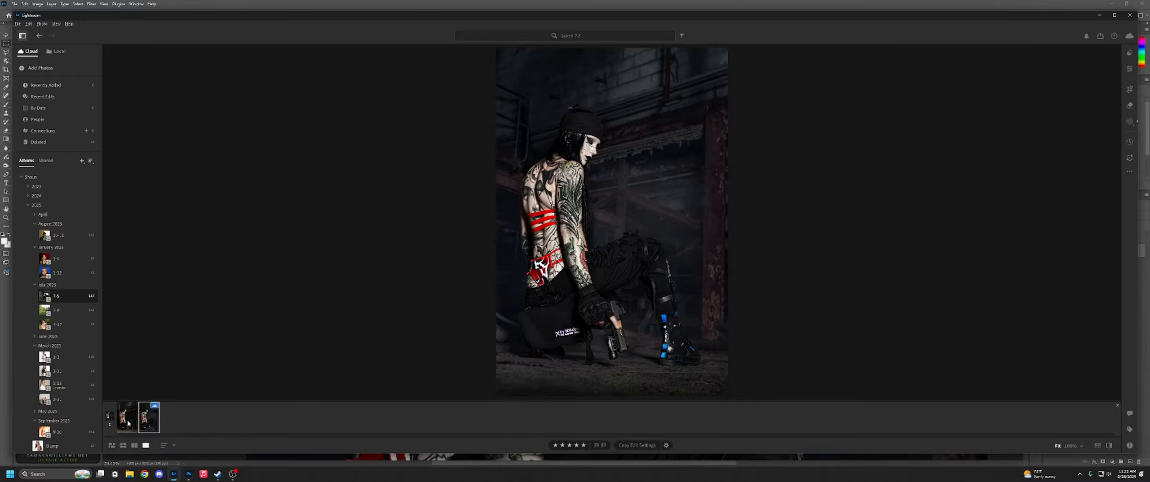
pyautogui.click(128, 423)
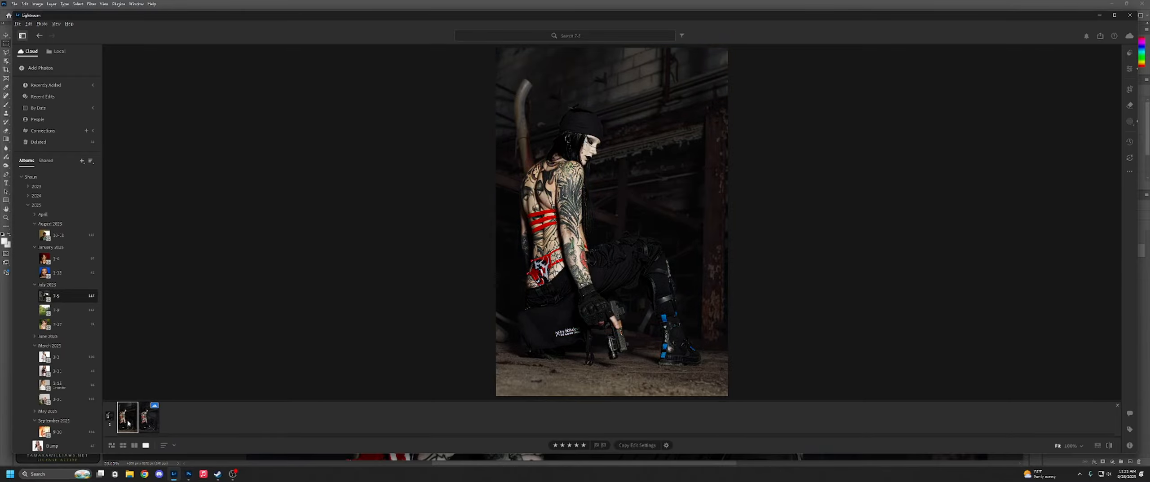
pyautogui.rightClick(128, 423)
pyautogui.moveTo(207, 294)
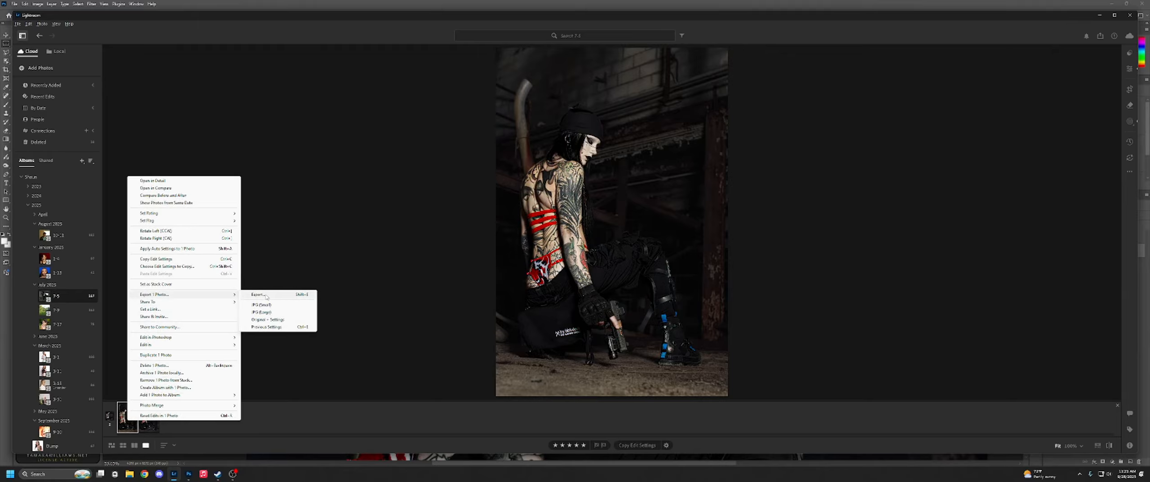
pyautogui.moveTo(193, 337)
pyautogui.click(270, 337)
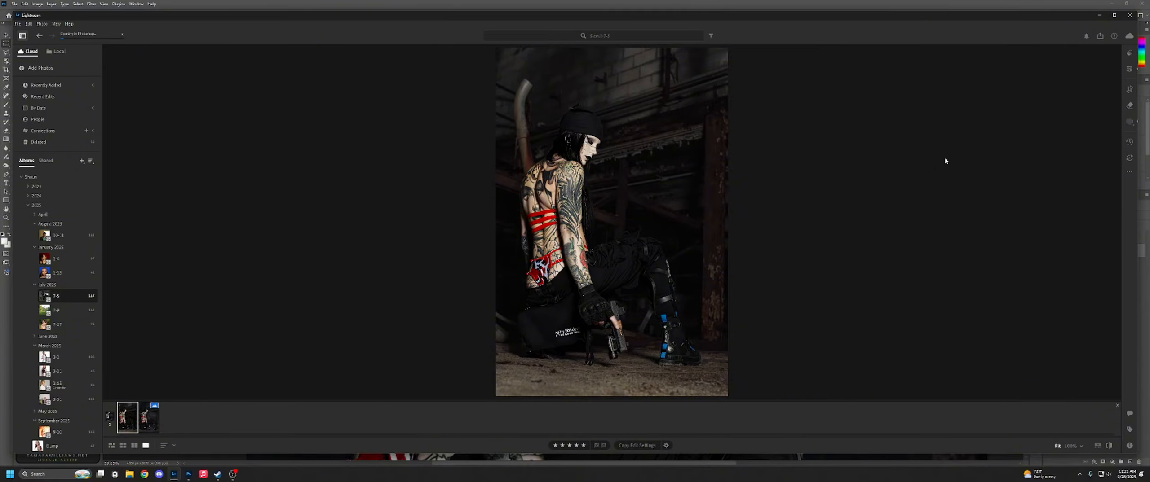
pyautogui.click(1098, 15)
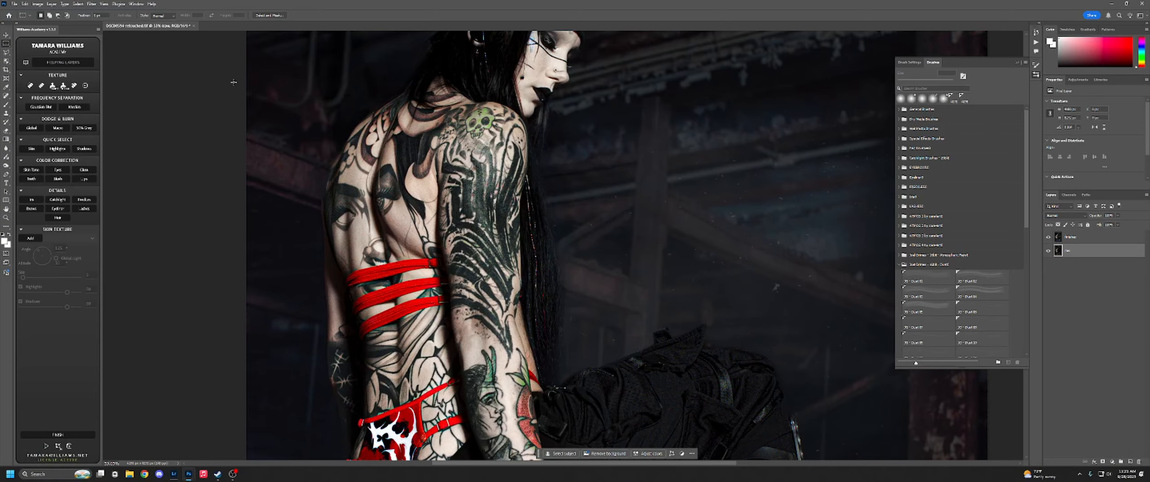
# Step: Delete the upper finished-edit layer and paste the entire newly opened photo into the retouched document as a layer
pyautogui.click(1076, 241)
pyautogui.press('Delete')
pyautogui.hotkey('ctrl', 'a')
pyautogui.hotkey('ctrl', 'c')
pyautogui.click(156, 26)
pyautogui.hotkey('ctrl', 'v')
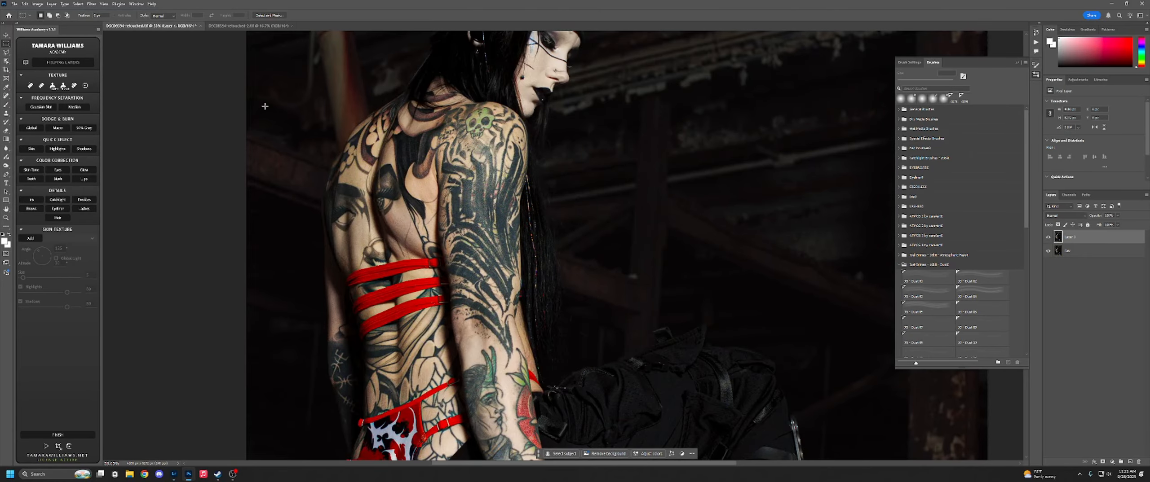
# Step: Toggle the pasted layer's visibility to compare the burned arm tattoos with the original photo
pyautogui.scroll(-1, 604, 208)
pyautogui.click(1048, 237)
pyautogui.click(1048, 237)
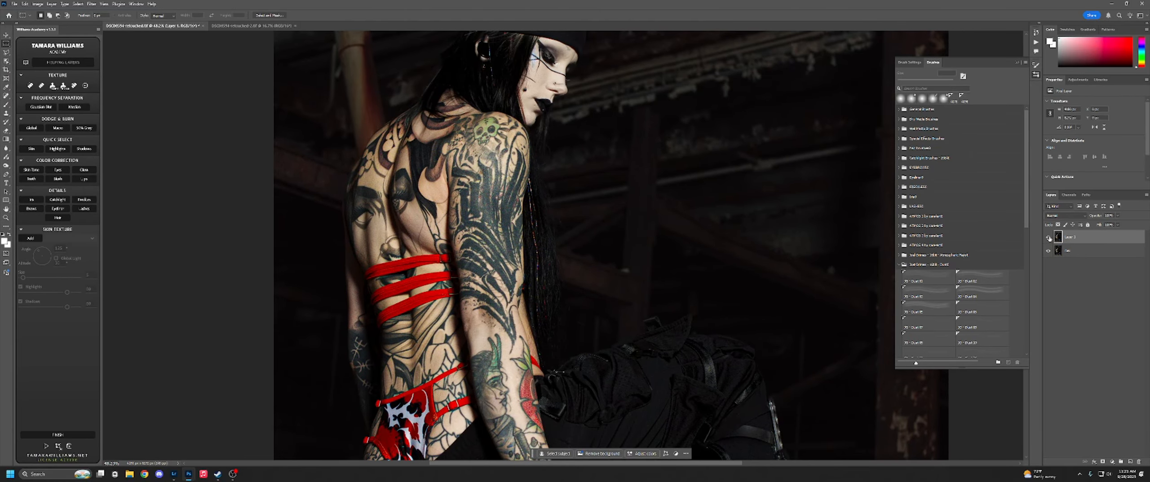
pyautogui.click(1048, 237)
pyautogui.click(1048, 237)
pyautogui.click(1049, 237)
pyautogui.click(1049, 238)
pyautogui.click(1049, 237)
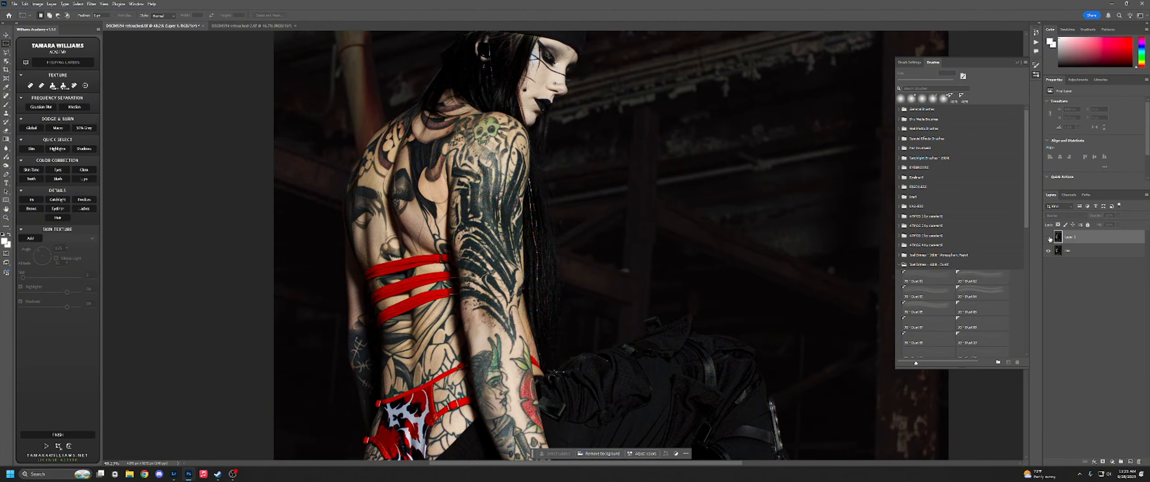
pyautogui.click(1049, 238)
pyautogui.click(1049, 238)
# Step: Burn the forearm tattoos on the lower layer through a shadow selection, and deselect
pyautogui.click(1073, 251)
pyautogui.scroll(6, 299, 229)
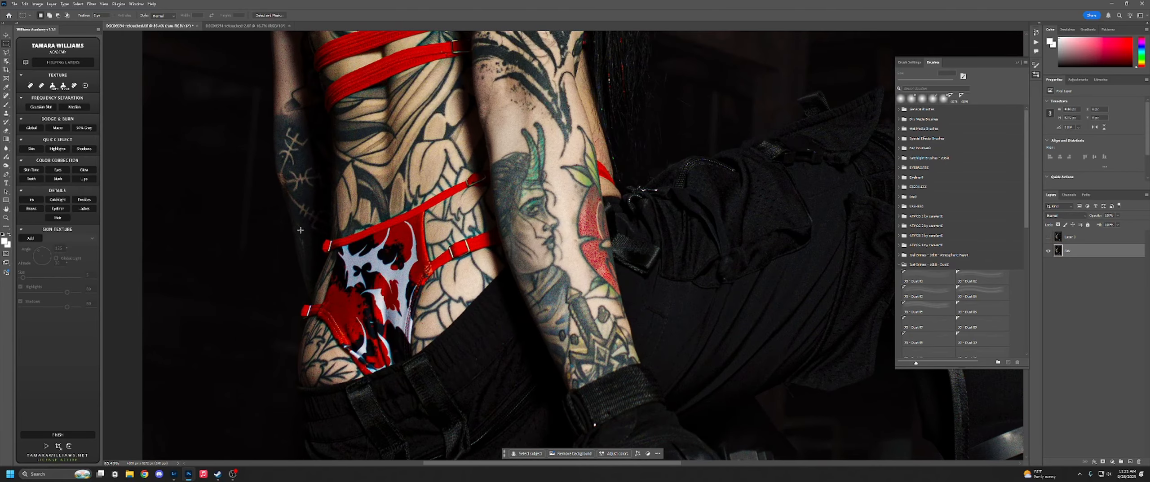
pyautogui.click(84, 147)
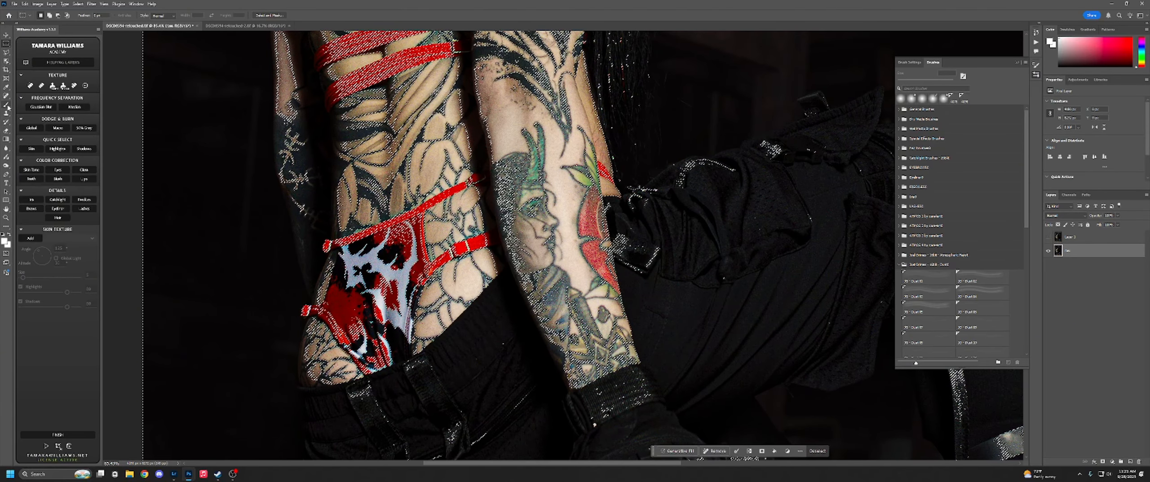
pyautogui.rightClick(7, 166)
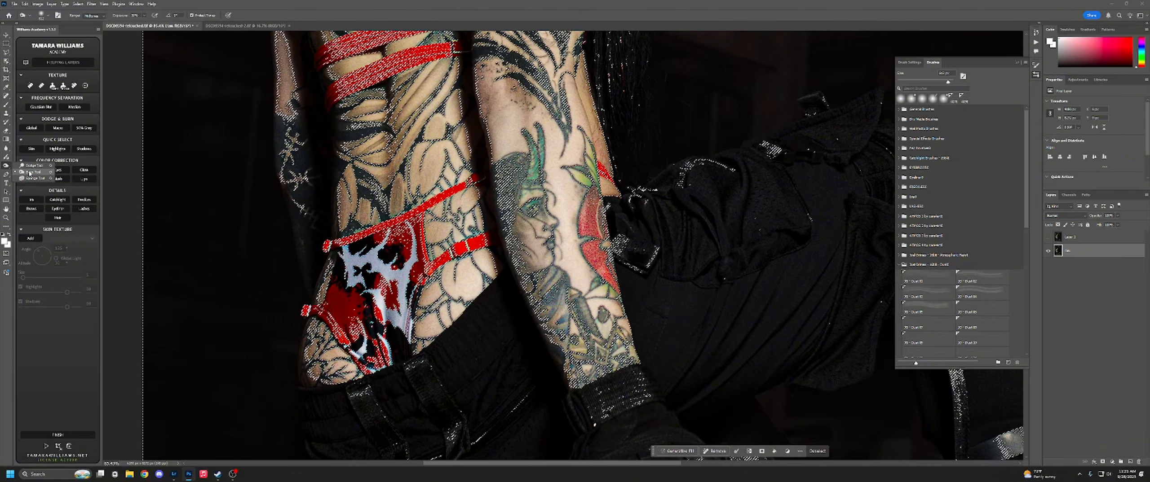
pyautogui.click(28, 172)
pyautogui.moveTo(592, 257); pyautogui.dragTo(538, 256)
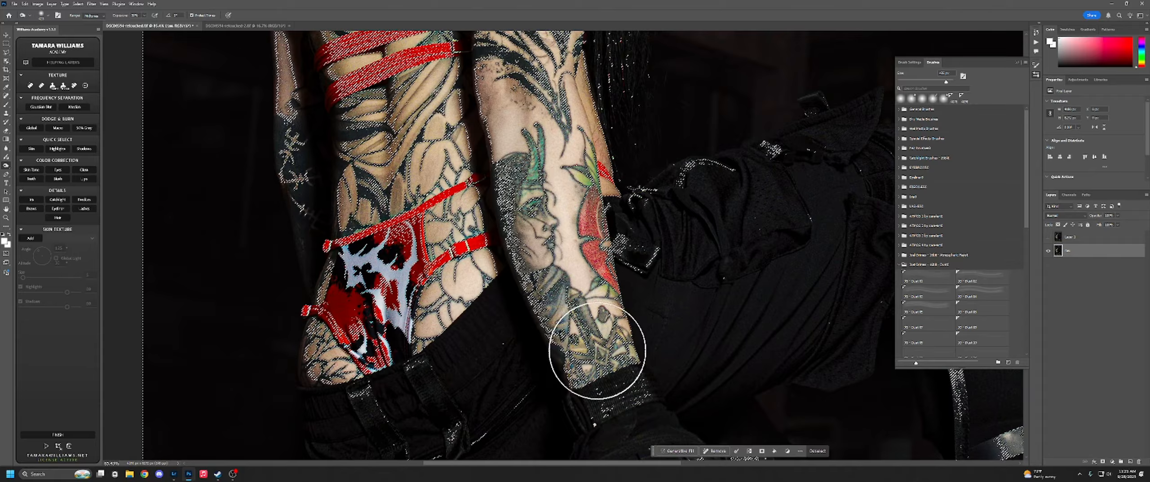
pyautogui.click(7, 44)
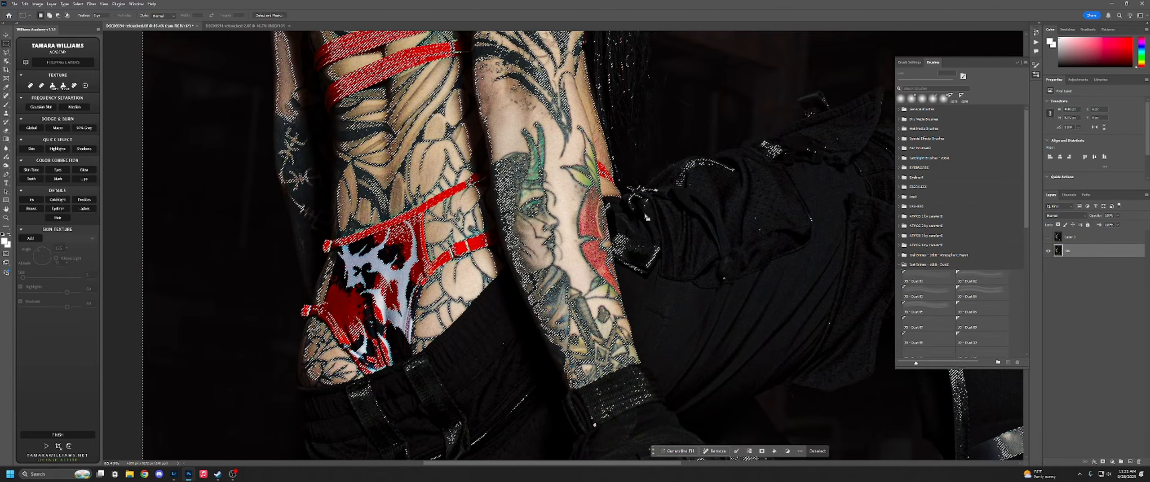
pyautogui.click(295, 125)
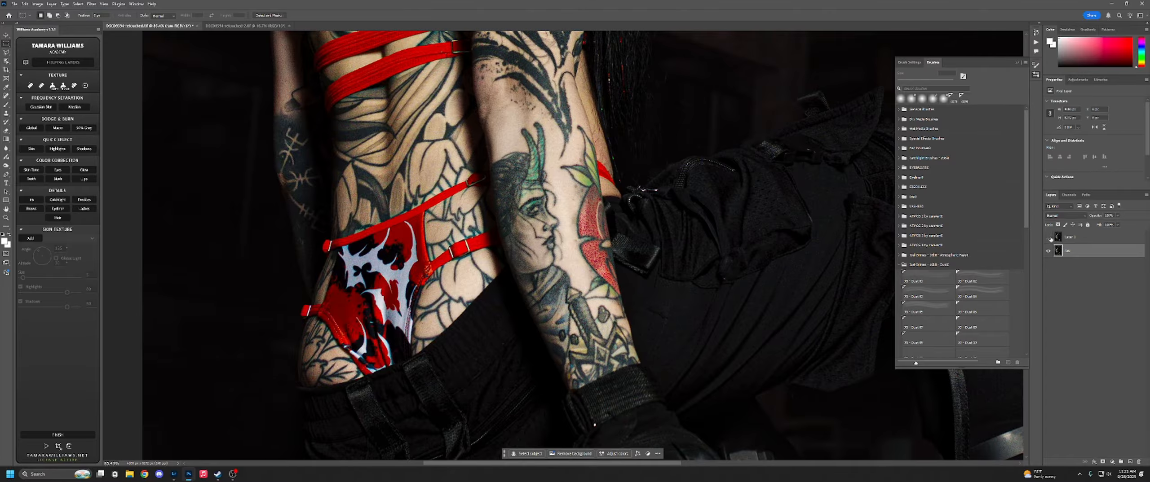
# Step: Reselect the shadows, burn the lower back and forearm tattoos with a smaller brush, and deselect
pyautogui.click(83, 148)
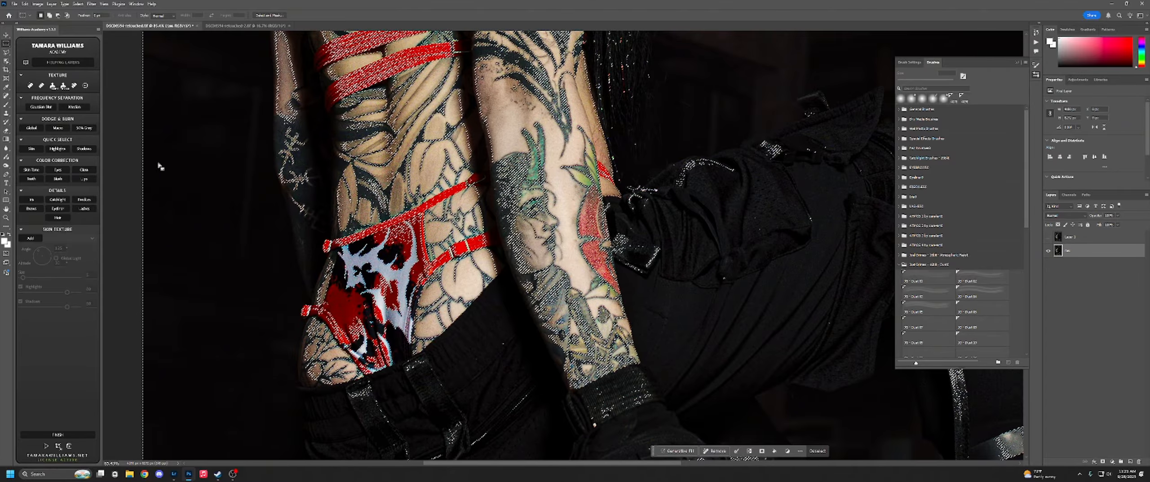
pyautogui.click(6, 165)
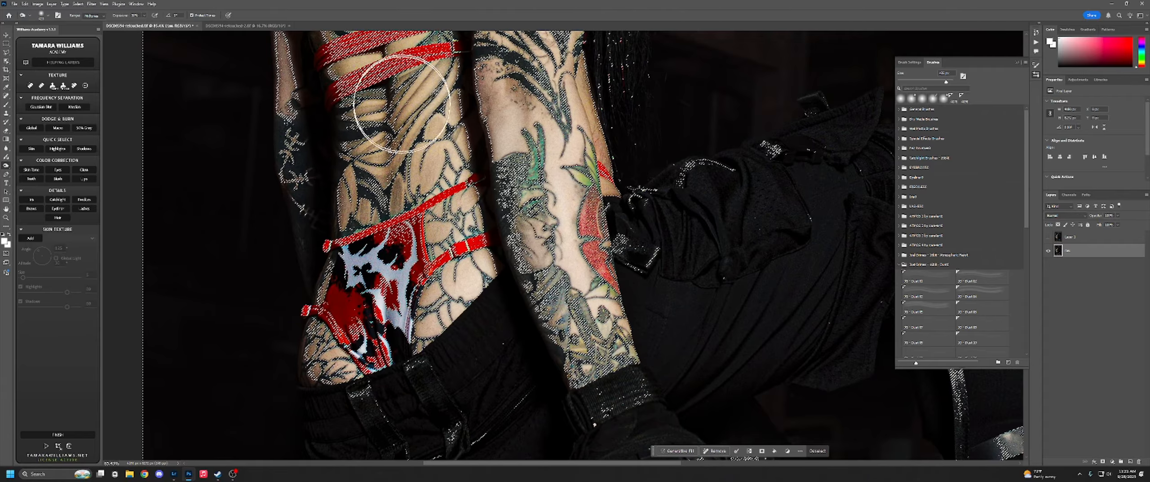
pyautogui.press('[')
pyautogui.press('[')
pyautogui.press('[')
pyautogui.press('[')
pyautogui.press('[')
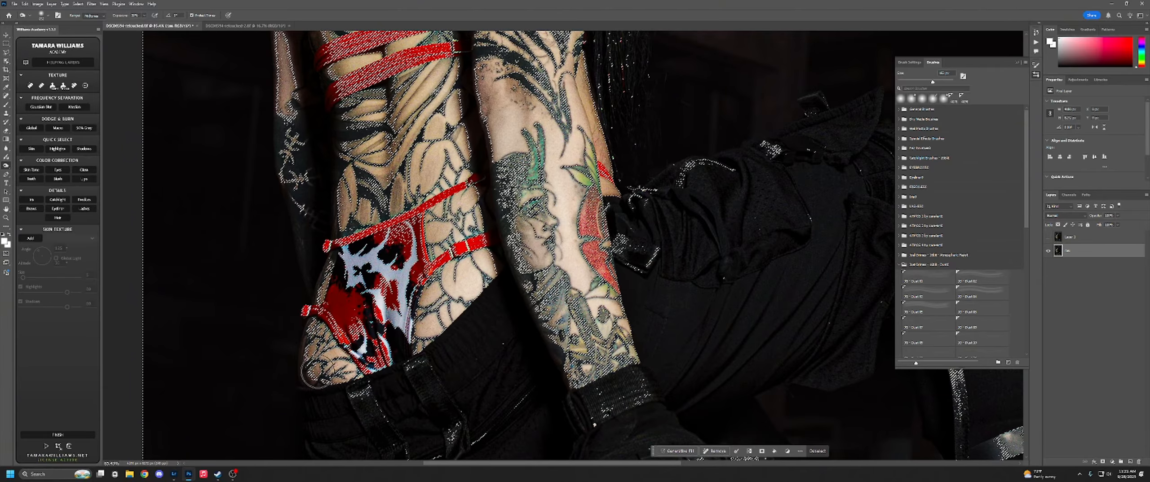
pyautogui.moveTo(386, 162); pyautogui.dragTo(426, 390)
pyautogui.scroll(-5, 698, 207)
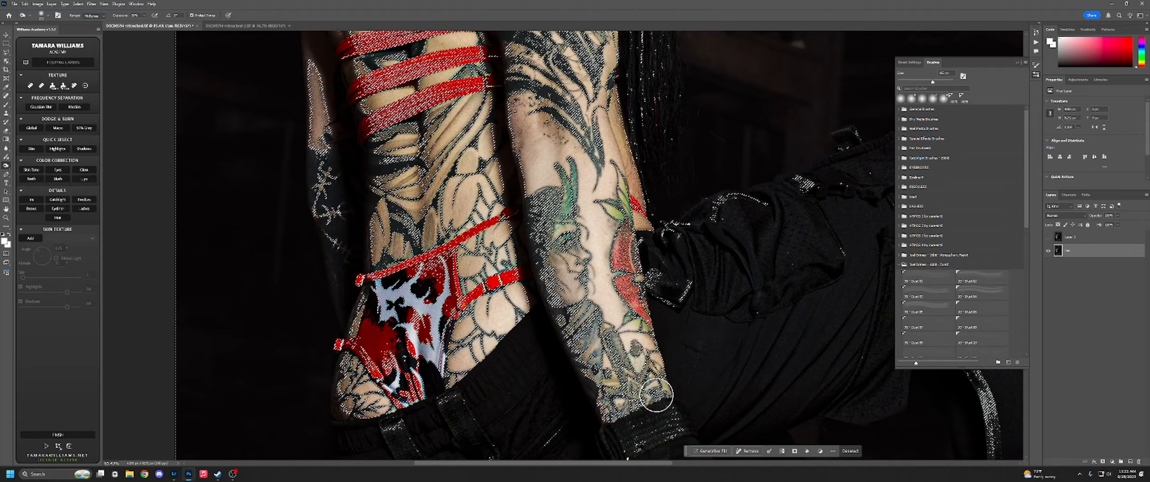
pyautogui.press('m')
pyautogui.hotkey('ctrl', 'd')
# Step: Compare the darkened tattoos on the lower back, upper back and arm with the original by toggling the pasted layer
pyautogui.click(1049, 238)
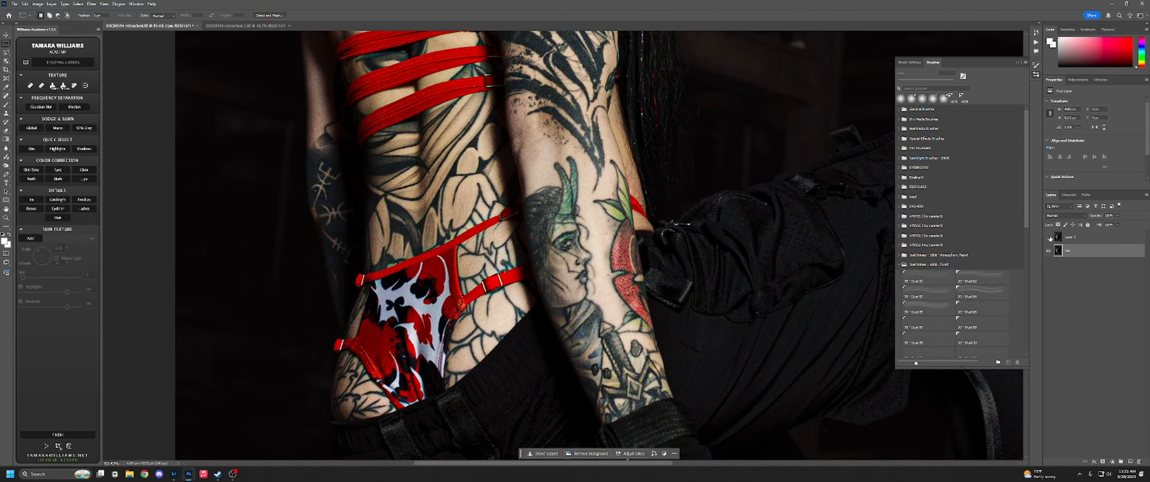
pyautogui.click(1049, 238)
pyautogui.click(1049, 238)
pyautogui.click(1049, 238)
pyautogui.moveTo(736, 150); pyautogui.dragTo(760, 364)
pyautogui.moveTo(737, 250); pyautogui.dragTo(708, 322)
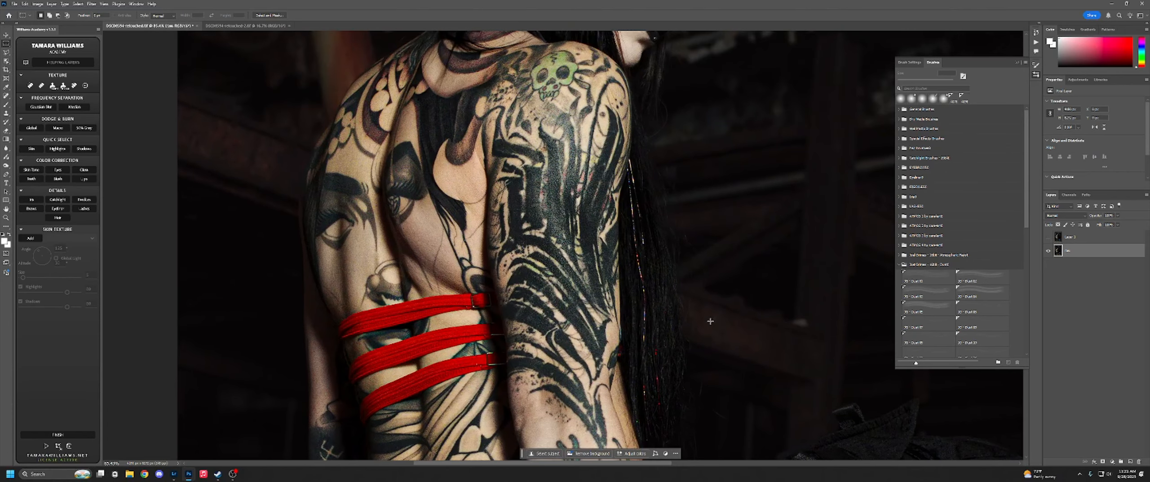
pyautogui.scroll(-2, 645, 256)
pyautogui.click(1049, 238)
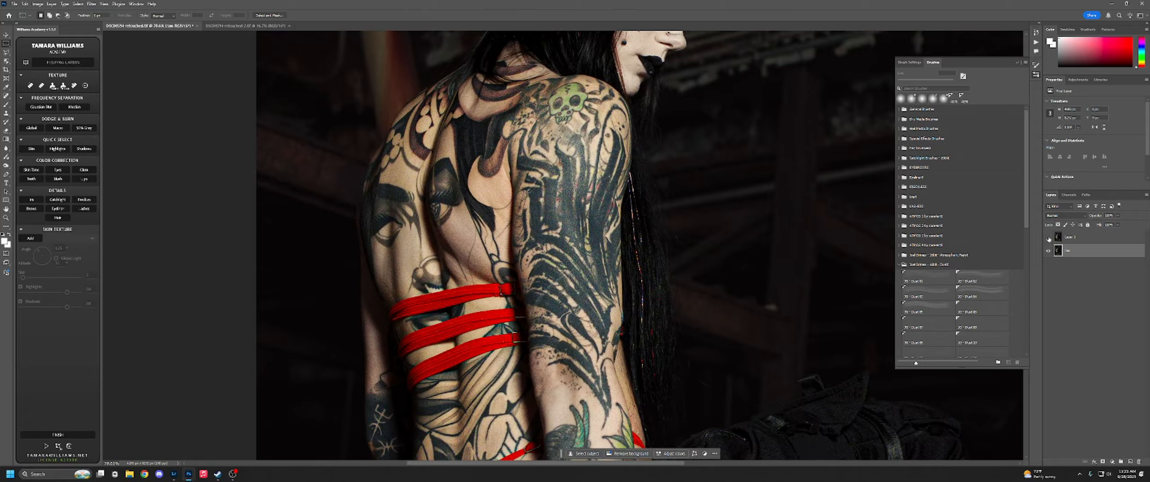
pyautogui.click(1050, 239)
pyautogui.click(1050, 239)
pyautogui.click(1050, 239)
pyautogui.click(1049, 239)
pyautogui.click(1049, 238)
pyautogui.click(1049, 239)
# Step: Delete the selected lower layer and stamp the visible image onto a new top layer
pyautogui.press('Delete')
pyautogui.hotkey('ctrl', 'alt', 'shift', 'e')
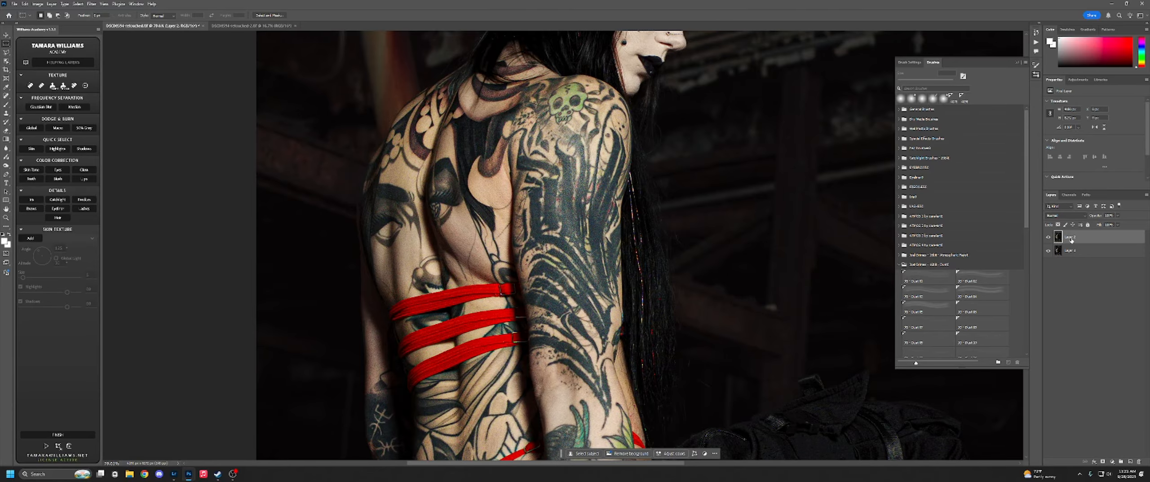
# Step: Open the Camera Raw Filter on the top layer and create a new brush mask
pyautogui.click(92, 4)
pyautogui.click(108, 54)
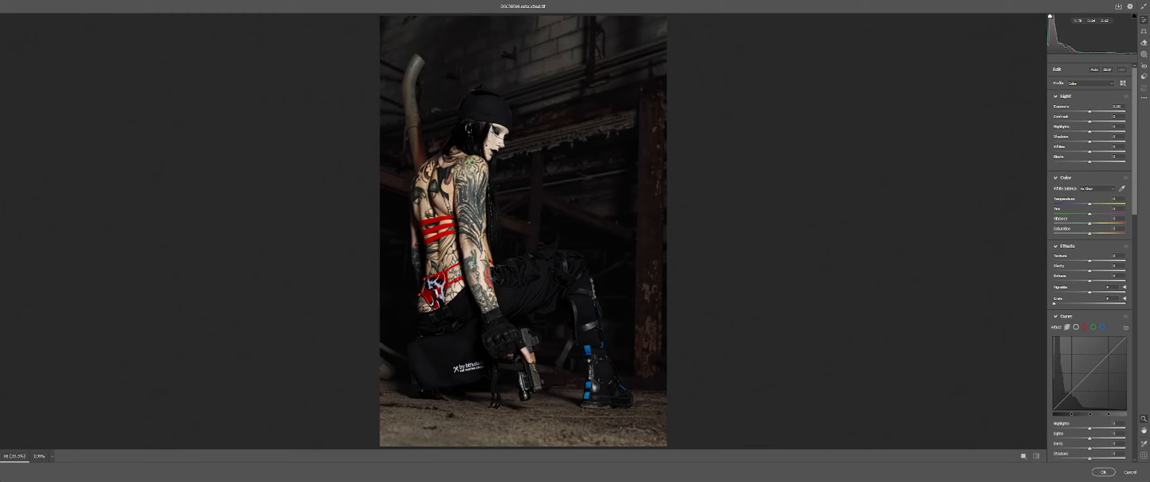
pyautogui.click(1144, 54)
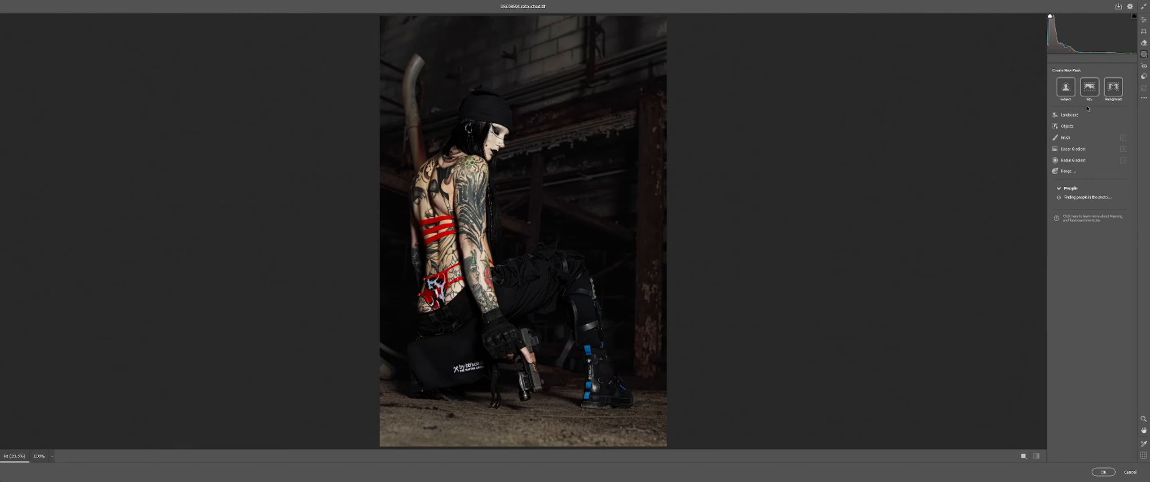
pyautogui.click(1066, 138)
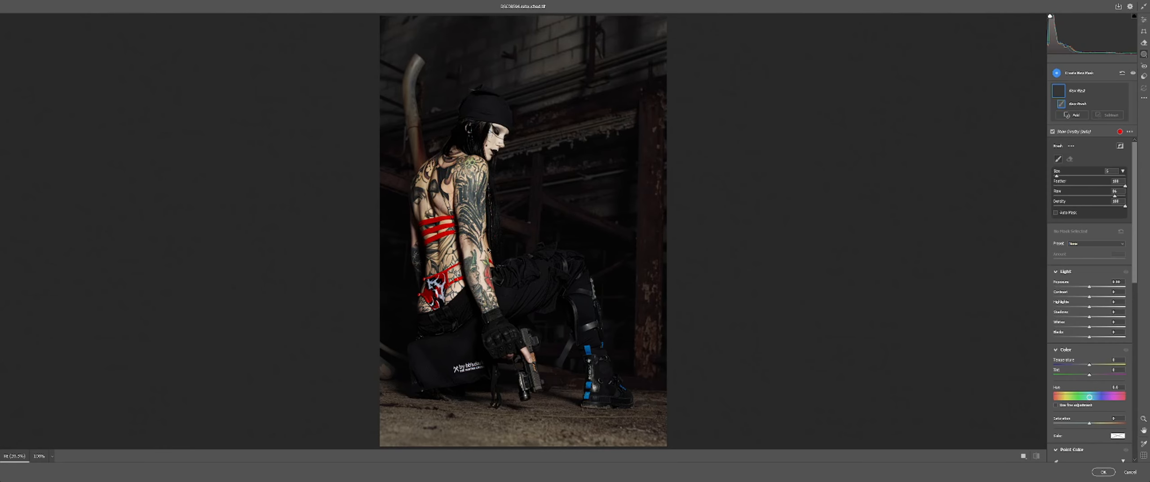
# Step: Paint the mask over the dark tattoo bands across the middle of the upper arm with a smaller brush
pyautogui.click(488, 250)
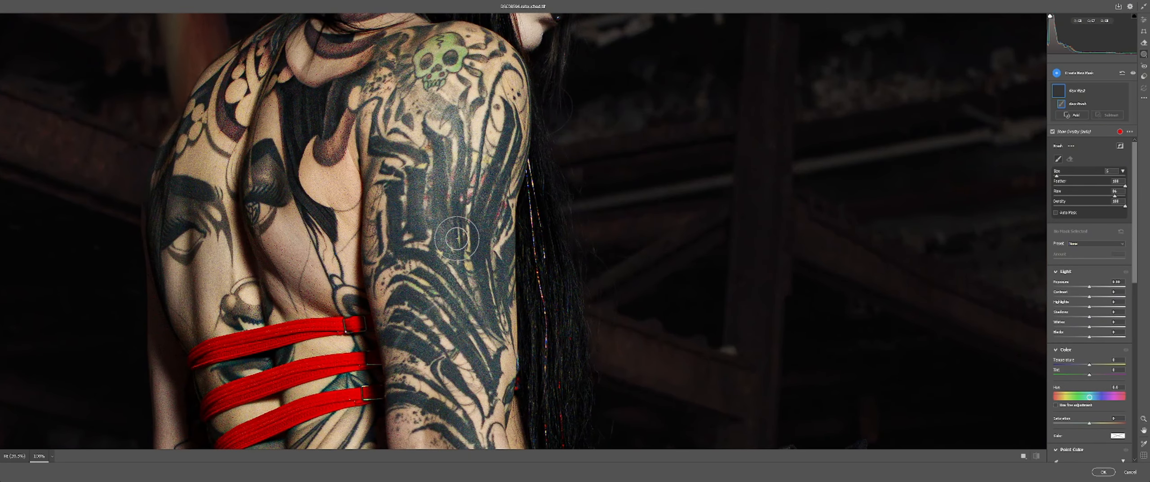
pyautogui.hotkey('ctrl', '+')
pyautogui.press('[')
pyautogui.press('[')
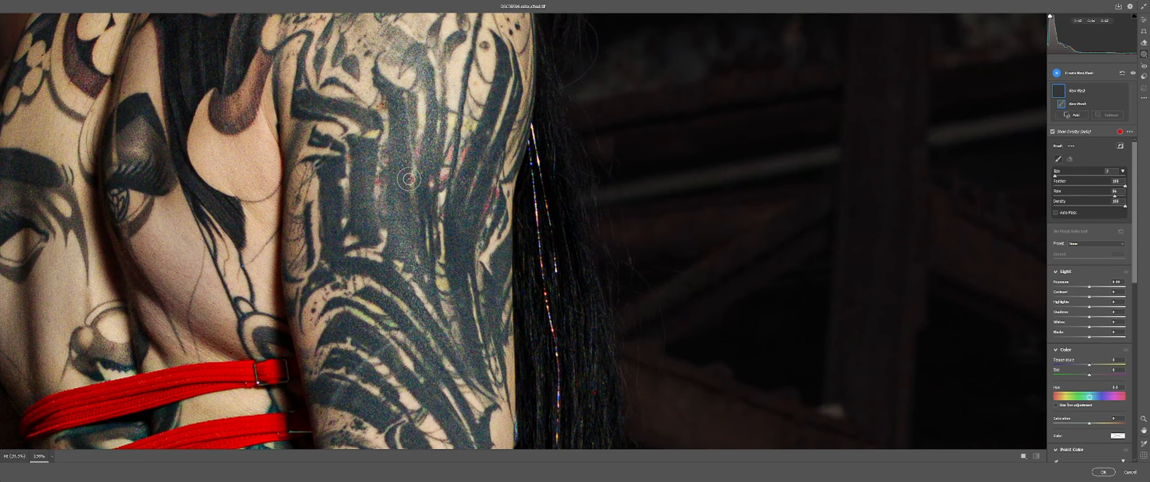
pyautogui.moveTo(397, 108)
pyautogui.mouseDown()
pyautogui.moveTo(398, 243)
pyautogui.moveTo(397, 204)
pyautogui.moveTo(434, 145)
pyautogui.moveTo(426, 265)
pyautogui.mouseUp()
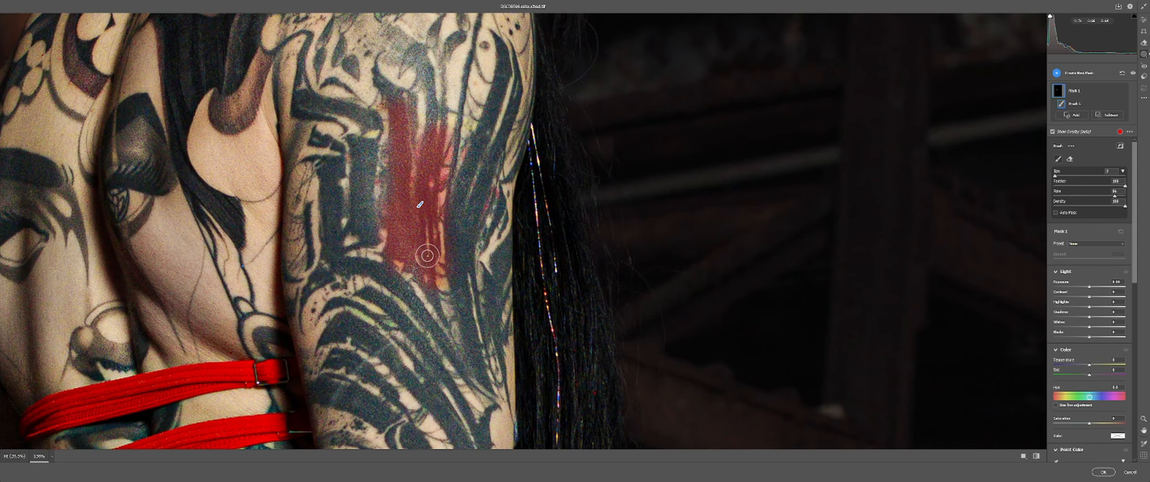
pyautogui.moveTo(366, 158)
pyautogui.mouseDown()
pyautogui.moveTo(361, 228)
pyautogui.moveTo(368, 211)
pyautogui.moveTo(342, 168)
pyautogui.moveTo(322, 167)
pyautogui.moveTo(337, 263)
pyautogui.moveTo(403, 291)
pyautogui.moveTo(472, 383)
pyautogui.moveTo(453, 206)
pyautogui.moveTo(504, 57)
pyautogui.moveTo(516, 88)
pyautogui.moveTo(471, 218)
pyautogui.moveTo(506, 129)
pyautogui.moveTo(491, 280)
pyautogui.moveTo(503, 248)
pyautogui.moveTo(506, 264)
pyautogui.moveTo(482, 296)
pyautogui.moveTo(495, 351)
pyautogui.moveTo(340, 326)
pyautogui.moveTo(412, 380)
pyautogui.moveTo(357, 331)
pyautogui.moveTo(439, 432)
pyautogui.moveTo(420, 388)
pyautogui.moveTo(461, 438)
pyautogui.moveTo(422, 348)
pyautogui.moveTo(470, 411)
pyautogui.moveTo(408, 323)
pyautogui.moveTo(368, 286)
pyautogui.moveTo(386, 323)
pyautogui.moveTo(352, 303)
pyautogui.moveTo(307, 255)
pyautogui.mouseUp()
pyautogui.press('[')
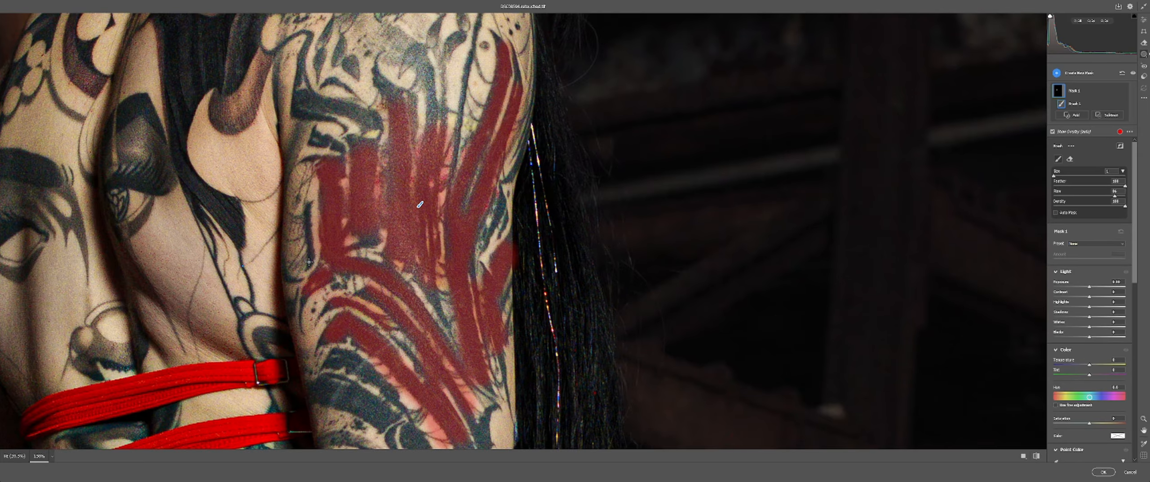
# Step: Extend the brush mask along the narrower tattoo bands toward the shoulder, adapting the brush size to each band
pyautogui.hotkey('ctrl', '+')
pyautogui.hotkey('ctrl', '+')
pyautogui.moveTo(139, 292)
pyautogui.mouseDown()
pyautogui.moveTo(138, 373)
pyautogui.moveTo(430, 379)
pyautogui.moveTo(419, 269)
pyautogui.mouseUp()
pyautogui.press(']')
pyautogui.moveTo(445, 152)
pyautogui.mouseDown()
pyautogui.moveTo(420, 300)
pyautogui.moveTo(432, 304)
pyautogui.mouseUp()
pyautogui.press(']')
pyautogui.moveTo(361, 225)
pyautogui.mouseDown()
pyautogui.moveTo(444, 237)
pyautogui.moveTo(495, 270)
pyautogui.moveTo(443, 241)
pyautogui.moveTo(505, 250)
pyautogui.moveTo(611, 153)
pyautogui.moveTo(579, 158)
pyautogui.moveTo(595, 152)
pyautogui.moveTo(619, 204)
pyautogui.moveTo(625, 283)
pyautogui.mouseUp()
pyautogui.press('[')
pyautogui.click(690, 145)
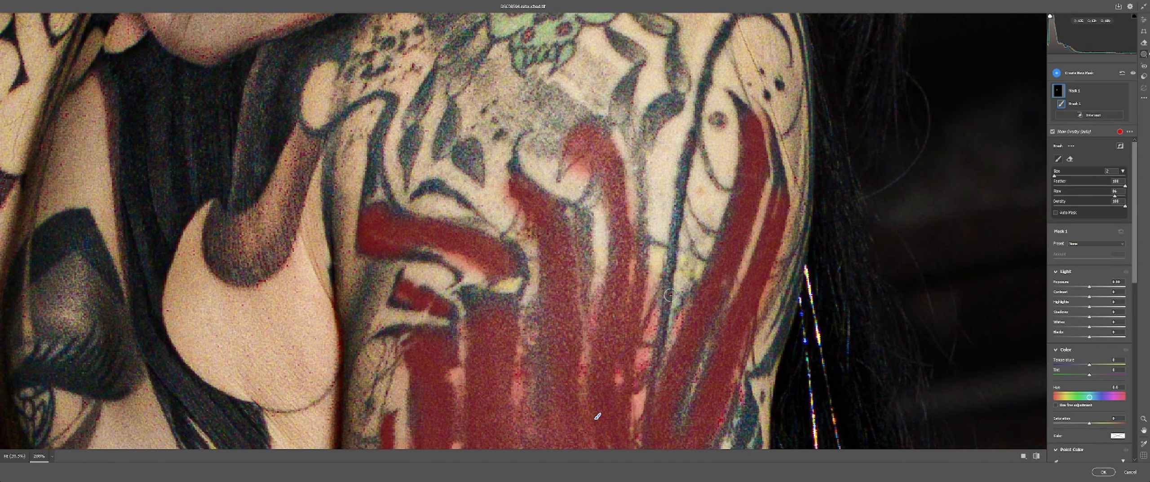
pyautogui.keyDown('shift'); pyautogui.click(674, 232); pyautogui.keyUp('shift')
pyautogui.moveTo(673, 232); pyautogui.dragTo(656, 369)
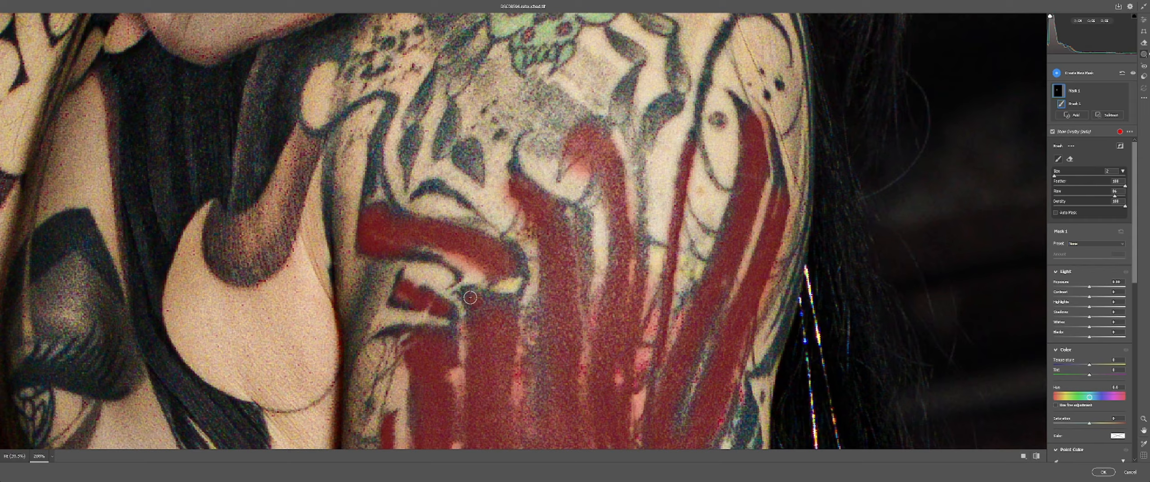
# Step: Lower the Saturation and Blacks of the masked arm tattoos
pyautogui.hotkey('ctrl', '-')
pyautogui.hotkey('ctrl', '-')
pyautogui.hotkey('ctrl', '-')
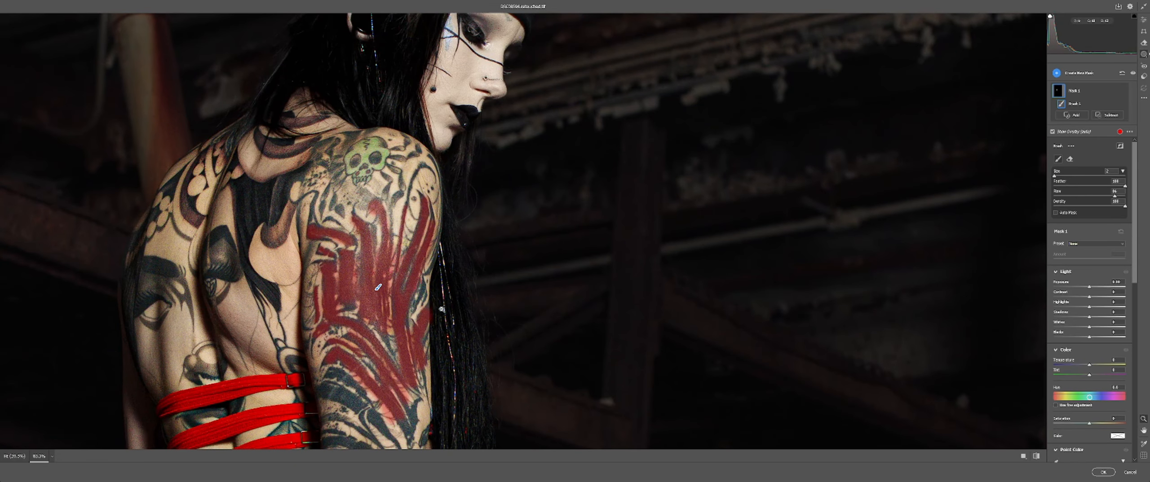
pyautogui.moveTo(435, 313); pyautogui.dragTo(552, 235)
pyautogui.scroll(-4, 1095, 337)
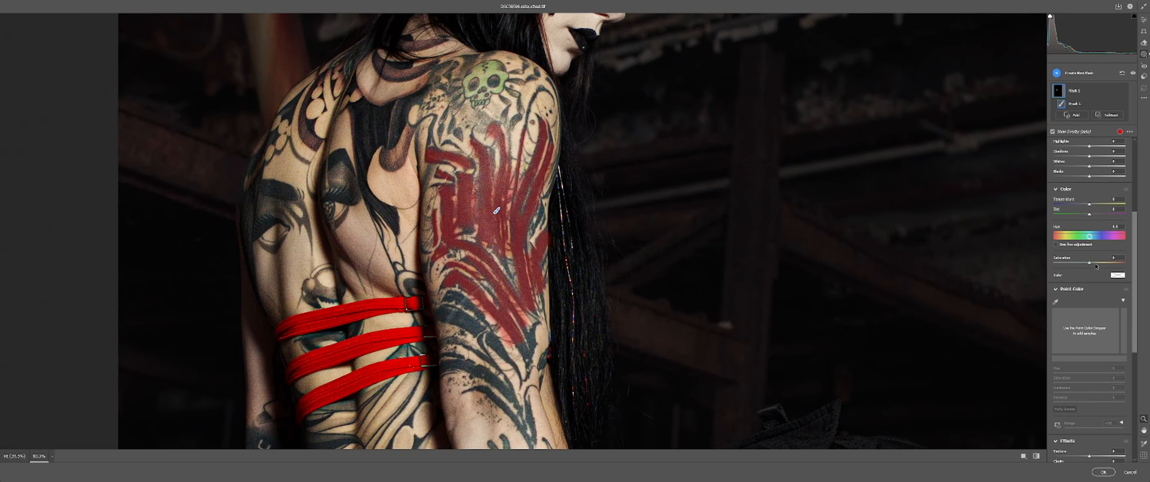
pyautogui.moveTo(1088, 263); pyautogui.dragTo(1087, 264)
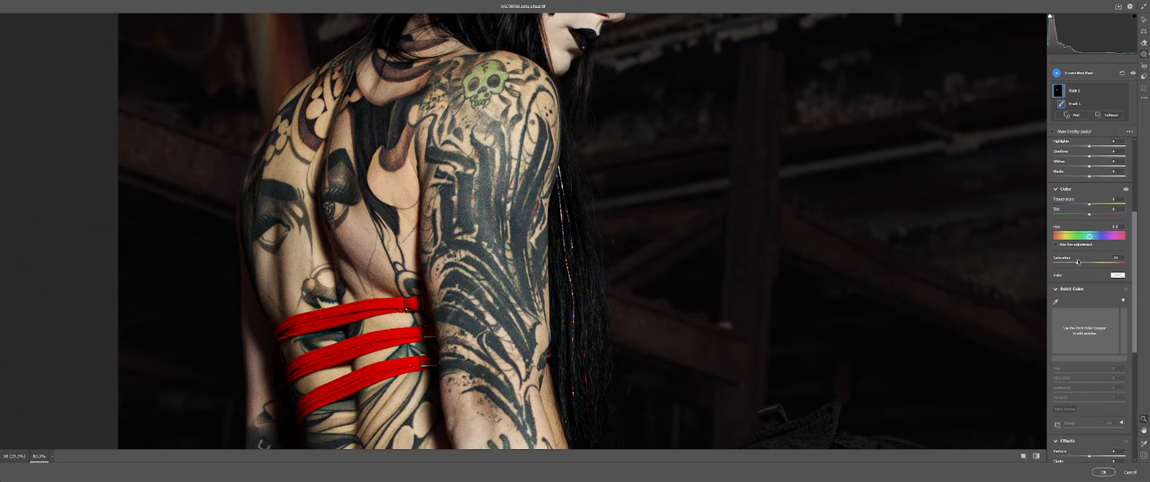
pyautogui.scroll(2, 1091, 260)
pyautogui.moveTo(1089, 258); pyautogui.dragTo(1076, 257)
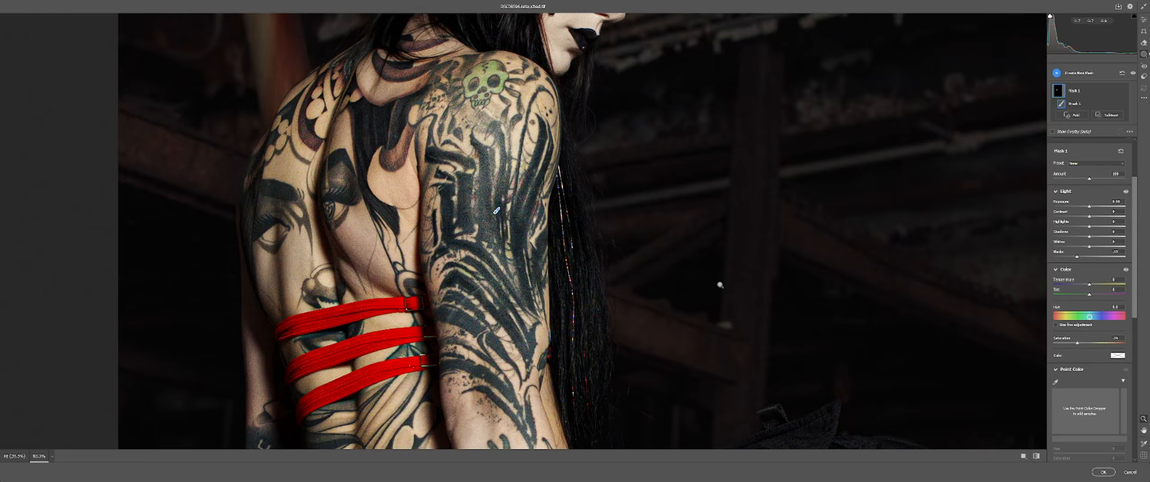
# Step: Compare the arm tattoos with the mask's adjustments off and on, and apply the Camera Raw Filter
pyautogui.click(1122, 92)
pyautogui.click(1122, 92)
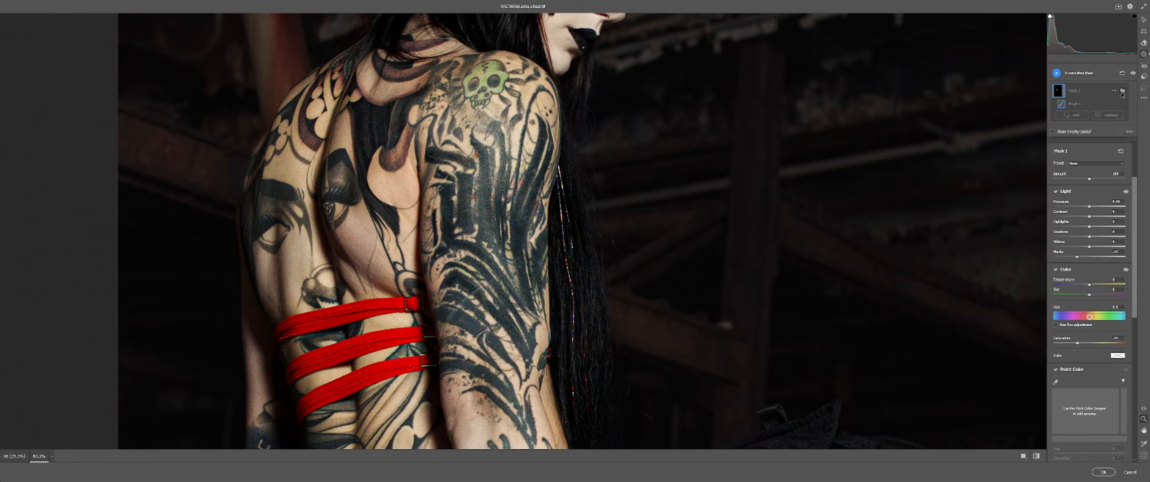
pyautogui.click(1122, 92)
pyautogui.click(1122, 92)
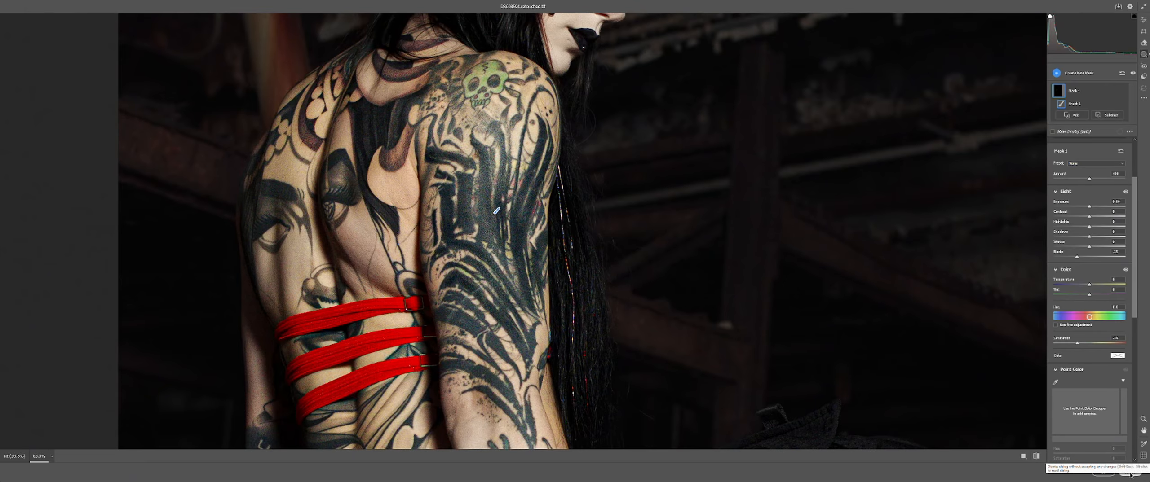
pyautogui.click(1102, 472)
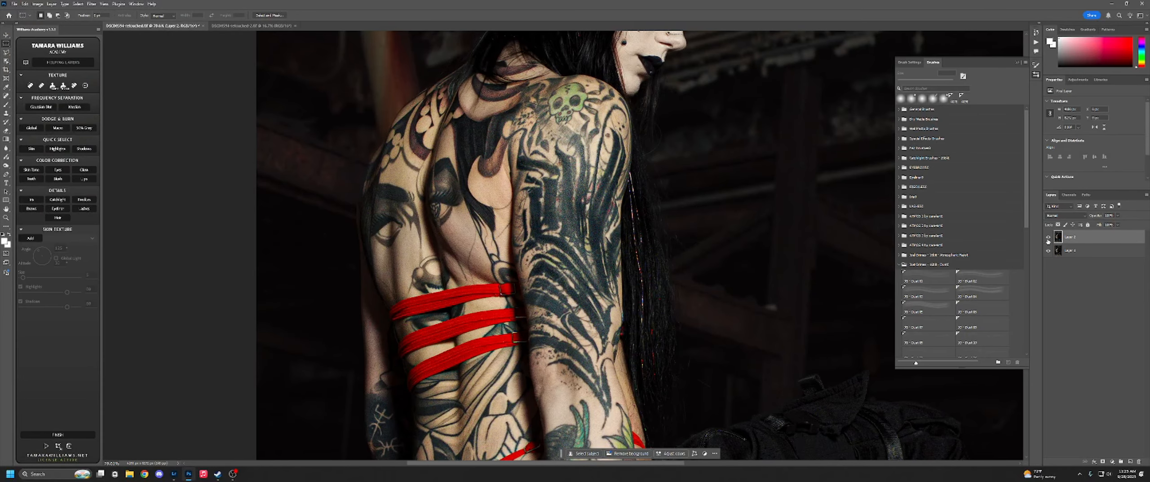
# Step: Compare the arm tattoos before and after the Camera Raw adjustment by toggling the top layer's visibility
pyautogui.click(1048, 238)
pyautogui.click(1048, 238)
pyautogui.click(1047, 238)
pyautogui.click(1048, 238)
pyautogui.click(1047, 237)
pyautogui.click(1048, 238)
pyautogui.click(1047, 238)
pyautogui.click(1047, 237)
pyautogui.scroll(-6, 640, 222)
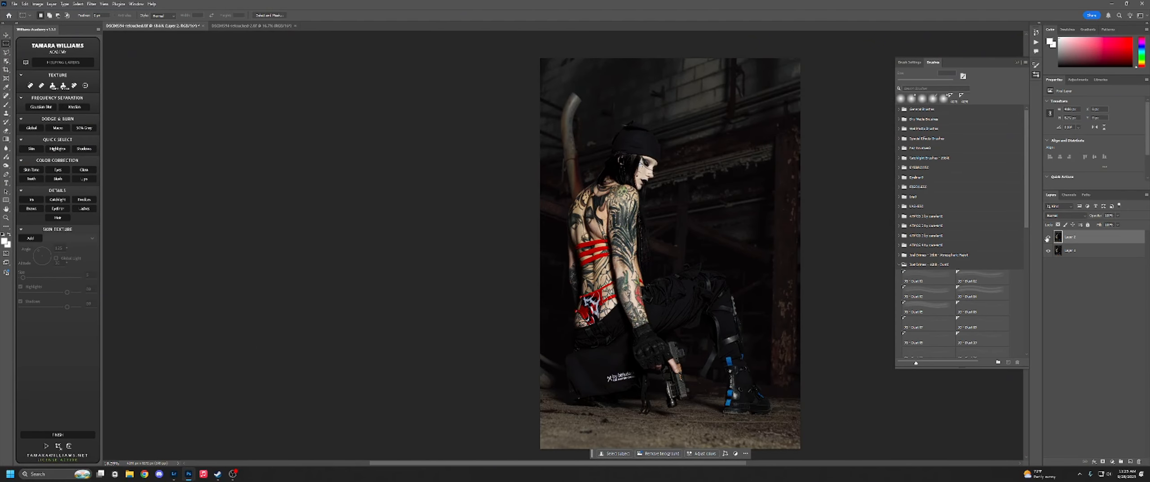